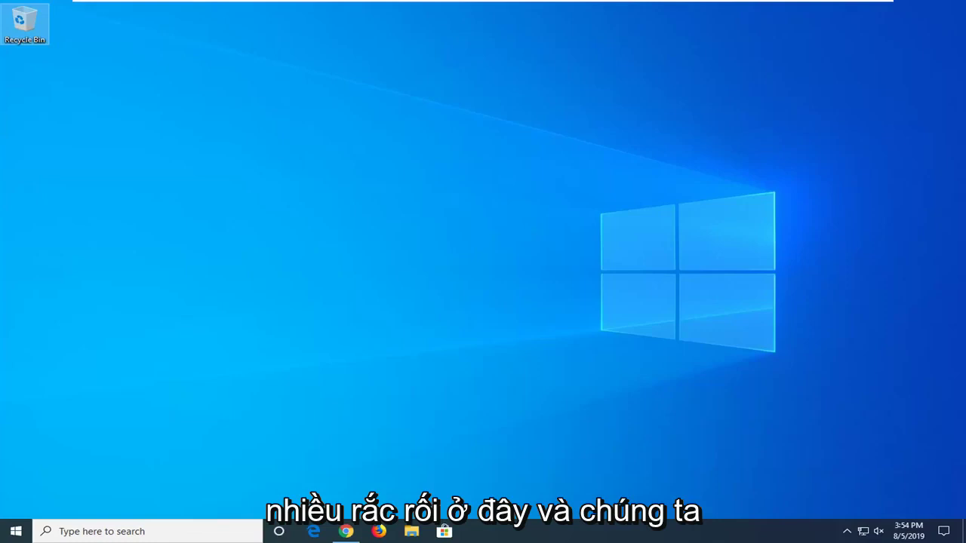
Search the Start menu for 'services' and launch the Services app.
{"action": "key", "text": "super"}
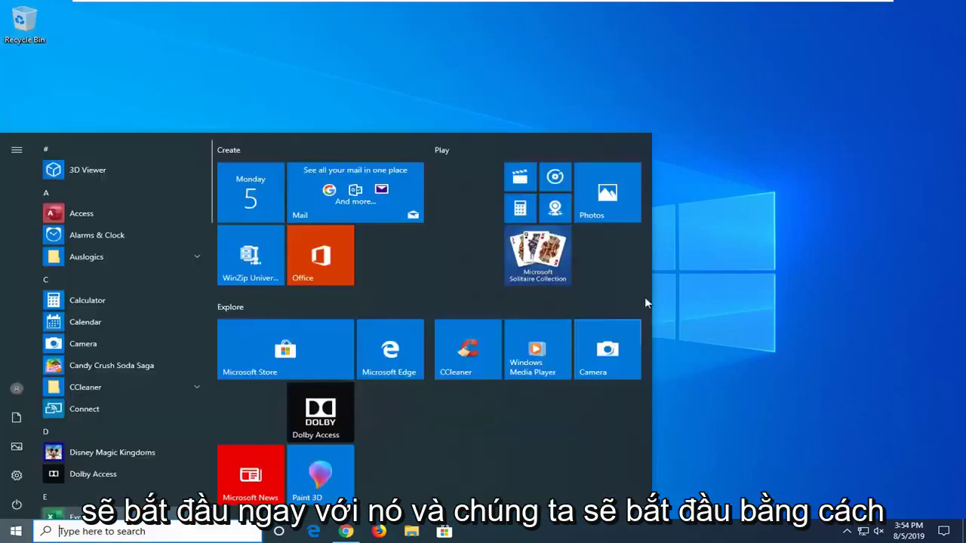
{"action": "left_click", "coordinate": [748, 238]}
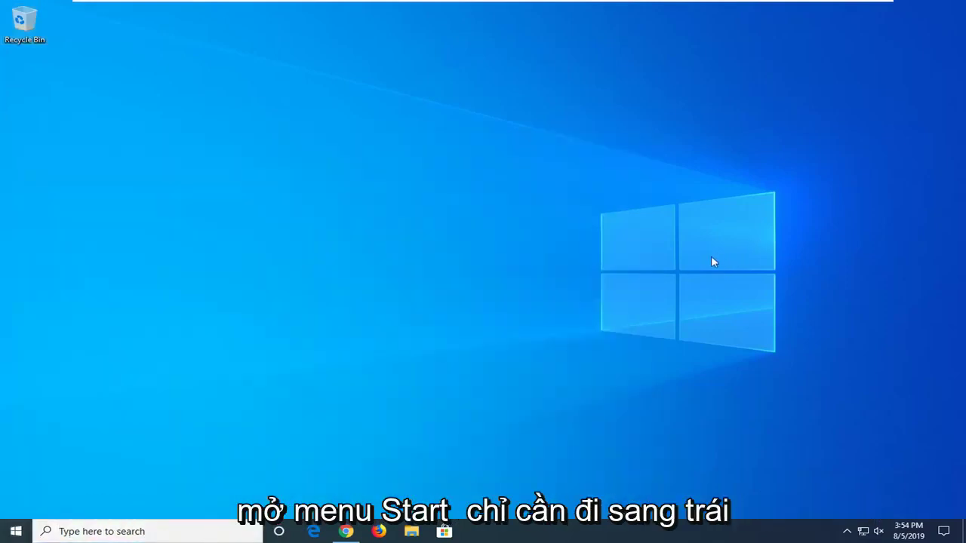
{"action": "left_click", "coordinate": [4, 532]}
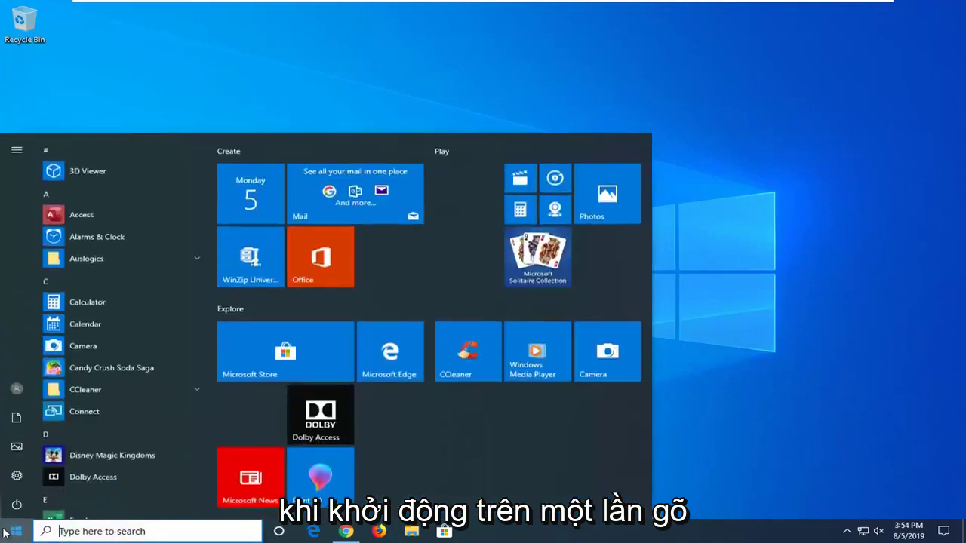
{"action": "type", "text": "services"}
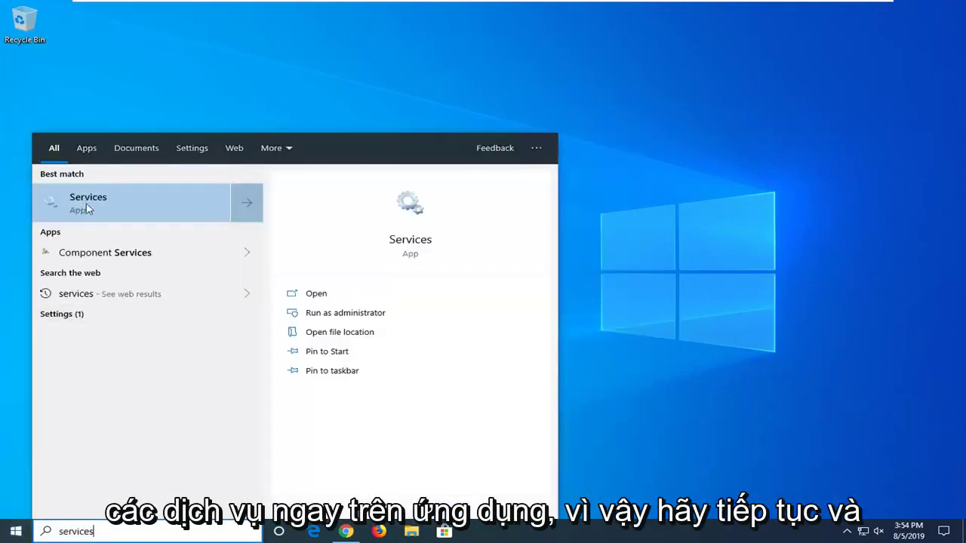
{"action": "left_click", "coordinate": [117, 207]}
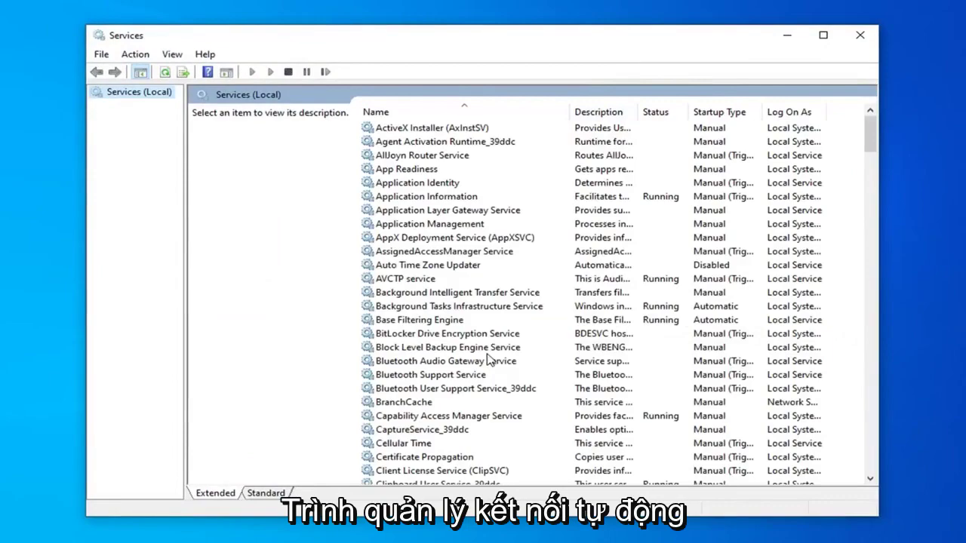
Find Remote Access Auto Connection Manager in the service list and open its properties.
{"action": "left_click", "coordinate": [487, 352]}
{"action": "scroll", "coordinate": [511, 370], "scroll_direction": "down", "scroll_amount": 20}
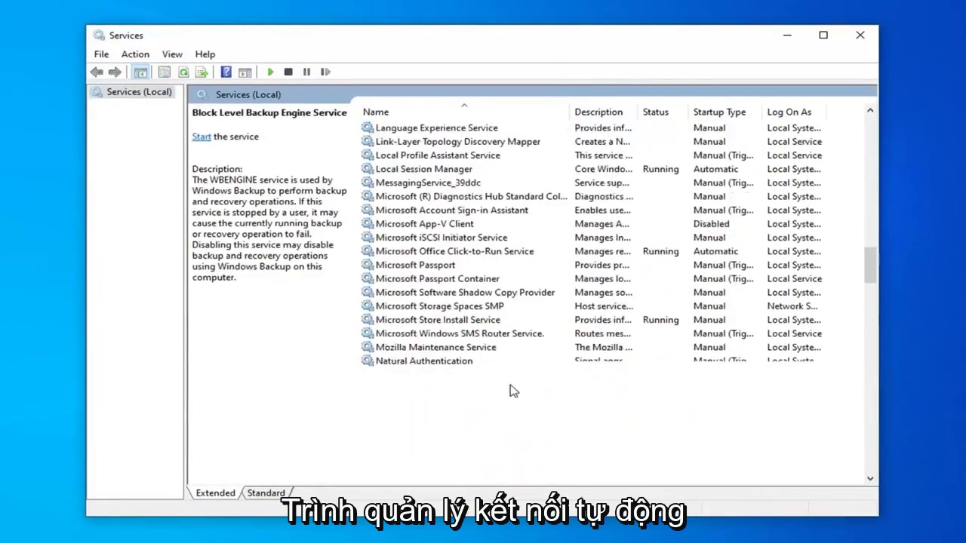
{"action": "scroll", "coordinate": [511, 391], "scroll_direction": "down", "scroll_amount": 13}
{"action": "scroll", "coordinate": [469, 381], "scroll_direction": "up", "scroll_amount": 3}
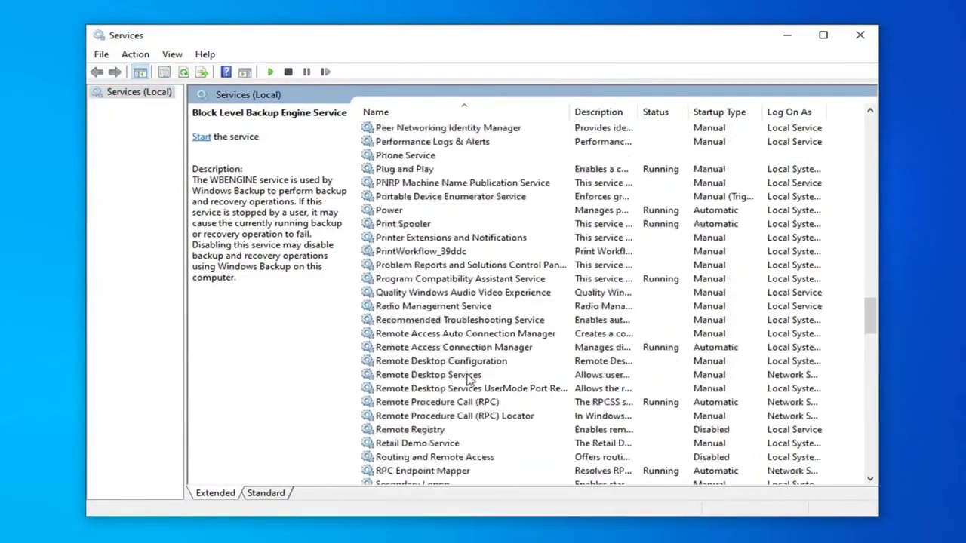
{"action": "scroll", "coordinate": [470, 381], "scroll_direction": "up", "scroll_amount": 20}
{"action": "scroll", "coordinate": [474, 366], "scroll_direction": "down", "scroll_amount": 10}
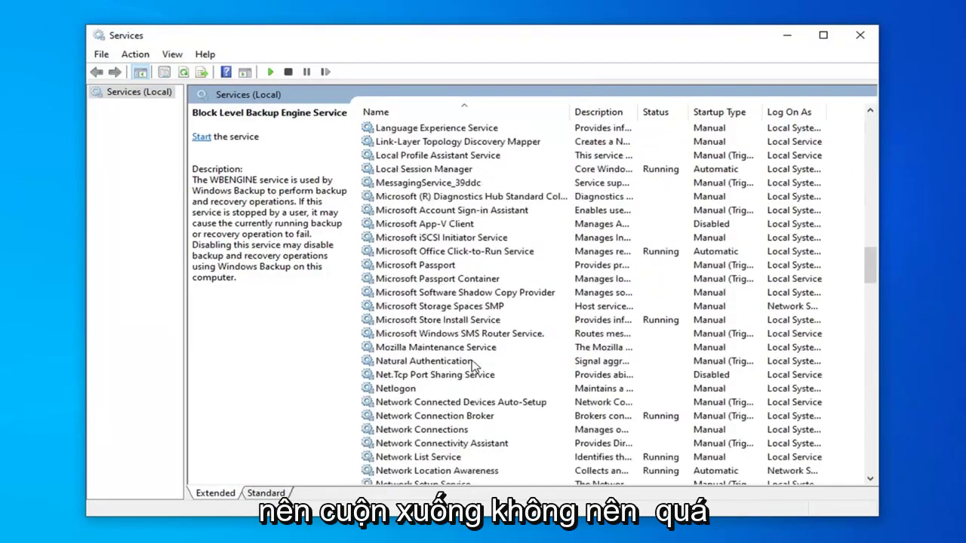
{"action": "scroll", "coordinate": [474, 365], "scroll_direction": "down", "scroll_amount": 1}
{"action": "scroll", "coordinate": [474, 366], "scroll_direction": "down", "scroll_amount": 5}
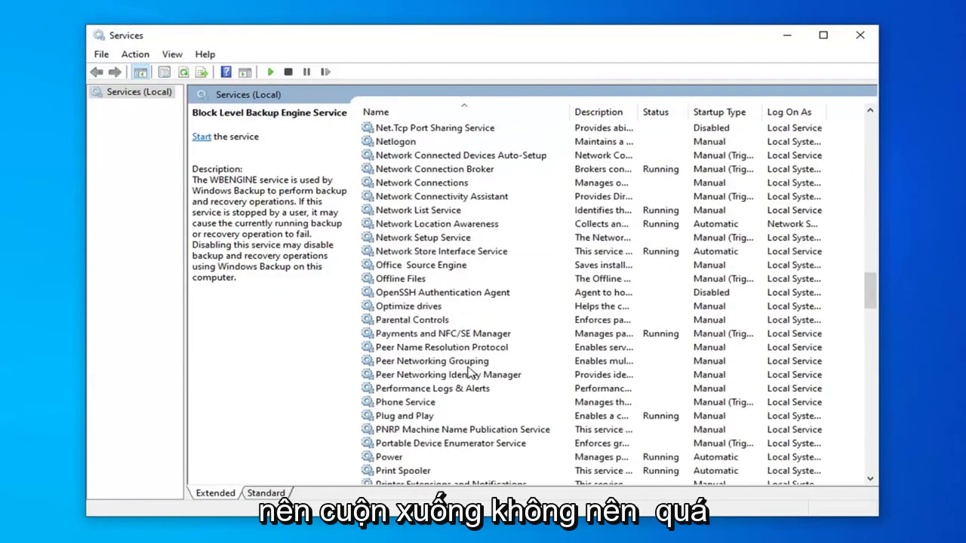
{"action": "scroll", "coordinate": [451, 422], "scroll_direction": "down", "scroll_amount": 4}
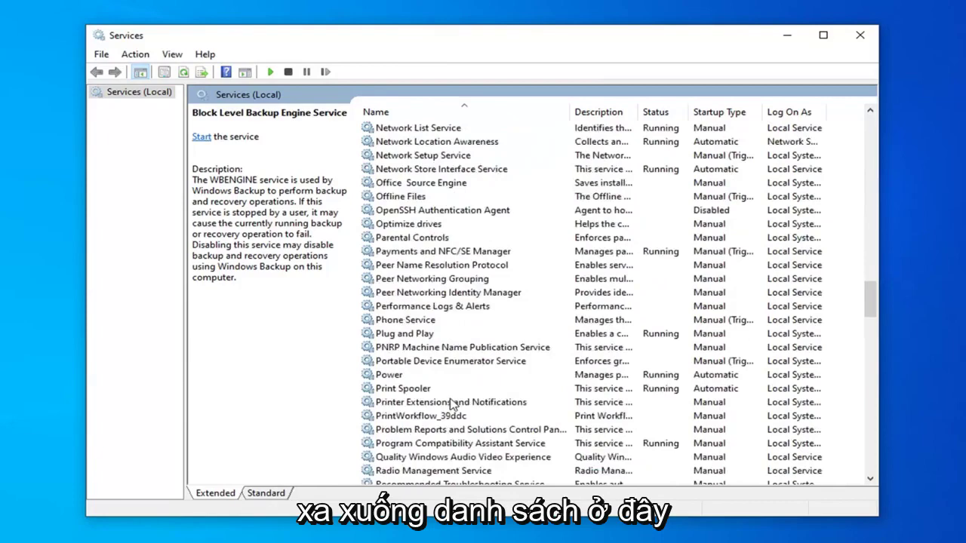
{"action": "double_click", "coordinate": [437, 417]}
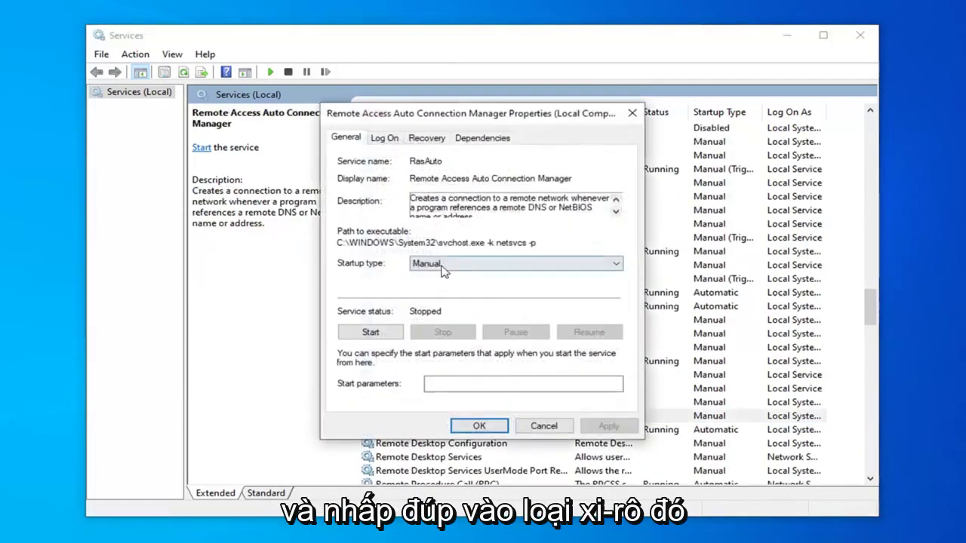
Set its startup type to Automatic, start the service, and apply the change.
{"action": "left_click", "coordinate": [435, 264]}
{"action": "left_click", "coordinate": [453, 266]}
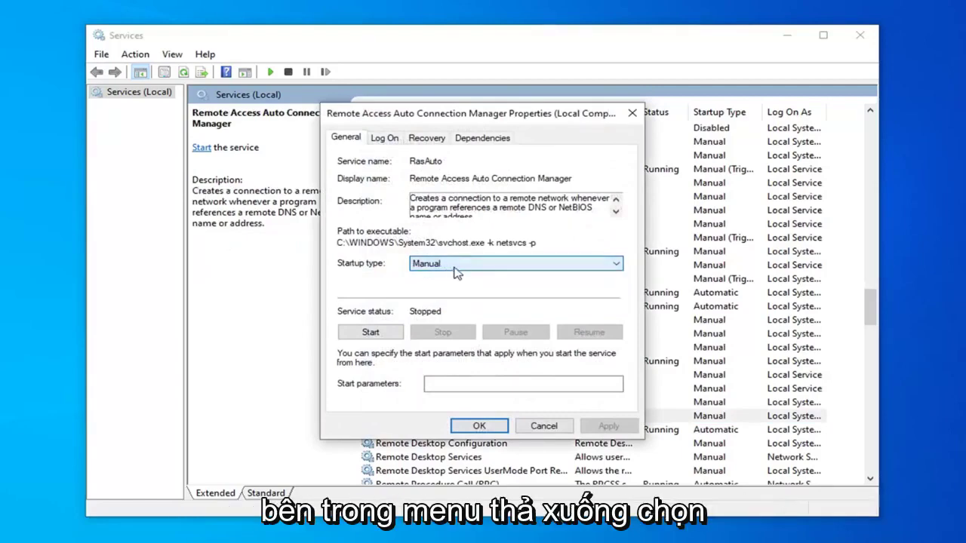
{"action": "left_click", "coordinate": [452, 266]}
{"action": "left_click", "coordinate": [428, 286]}
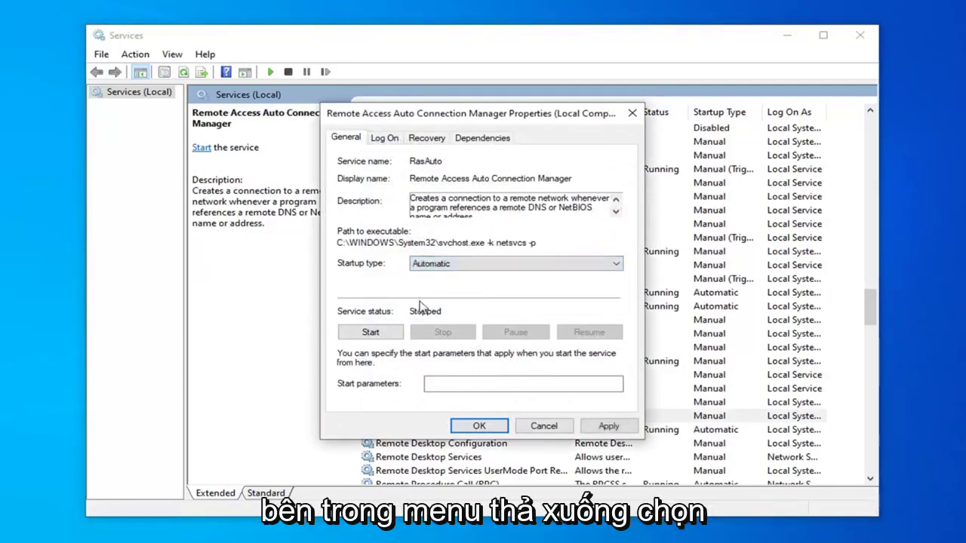
{"action": "left_click", "coordinate": [368, 336]}
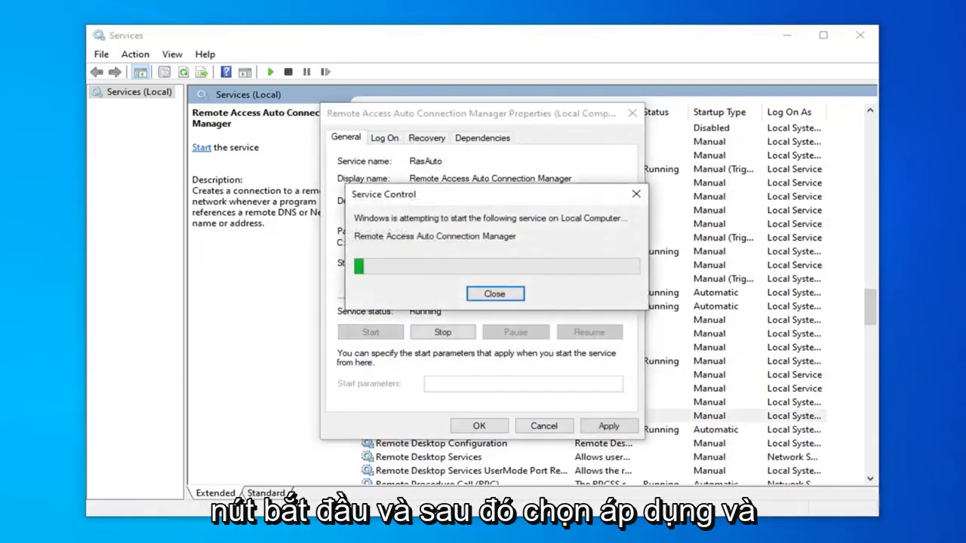
{"action": "left_click", "coordinate": [608, 426]}
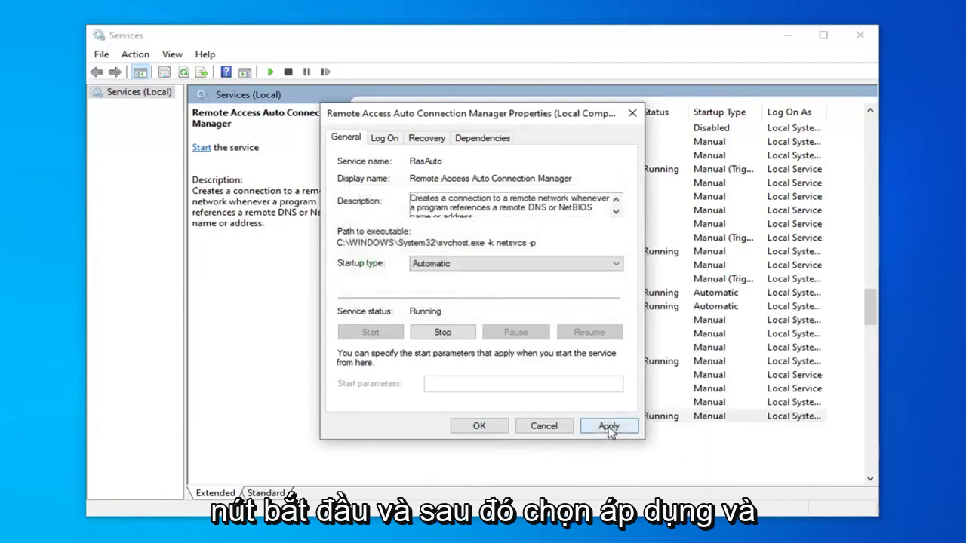
{"action": "left_click", "coordinate": [479, 426]}
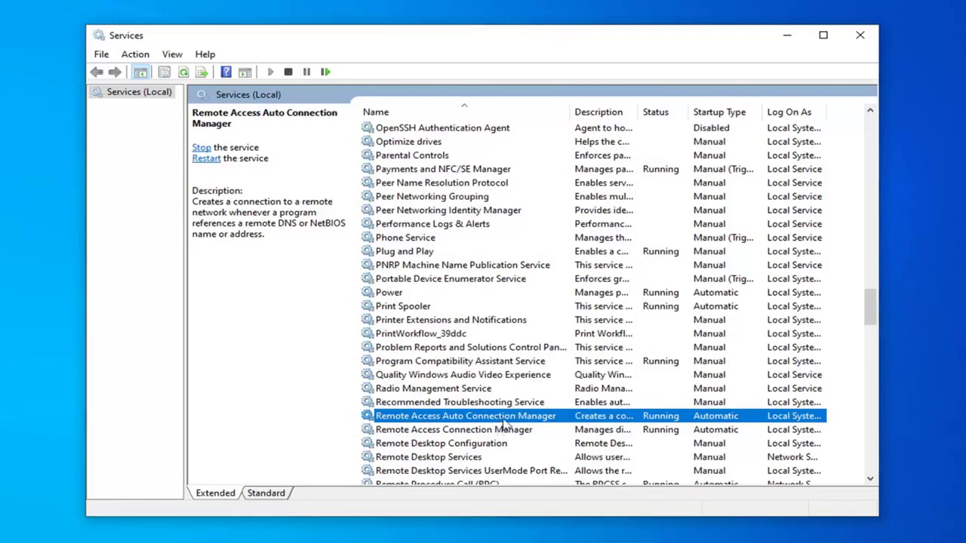
Switch Remote Access Auto Connection Manager to log on as a specific account, then close Services.
{"action": "double_click", "coordinate": [504, 421]}
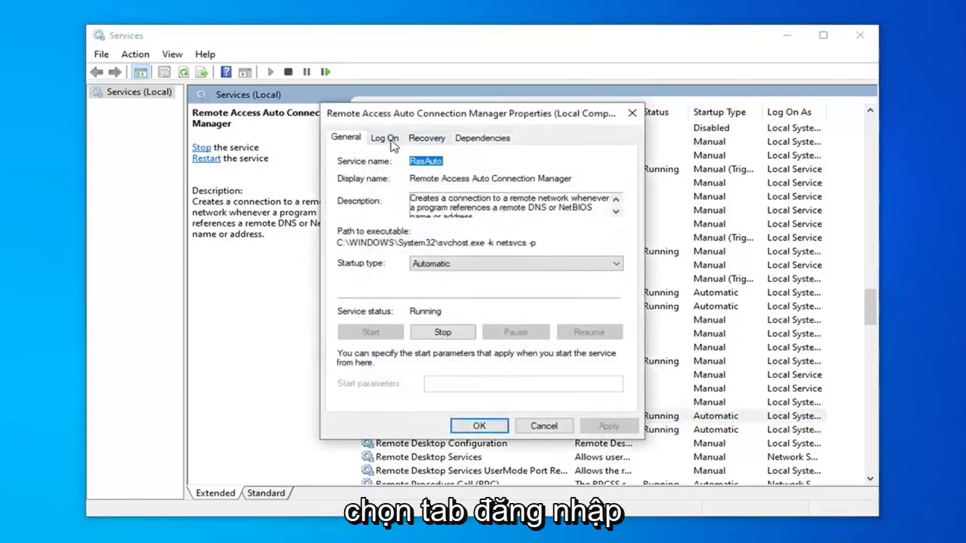
{"action": "left_click", "coordinate": [389, 140]}
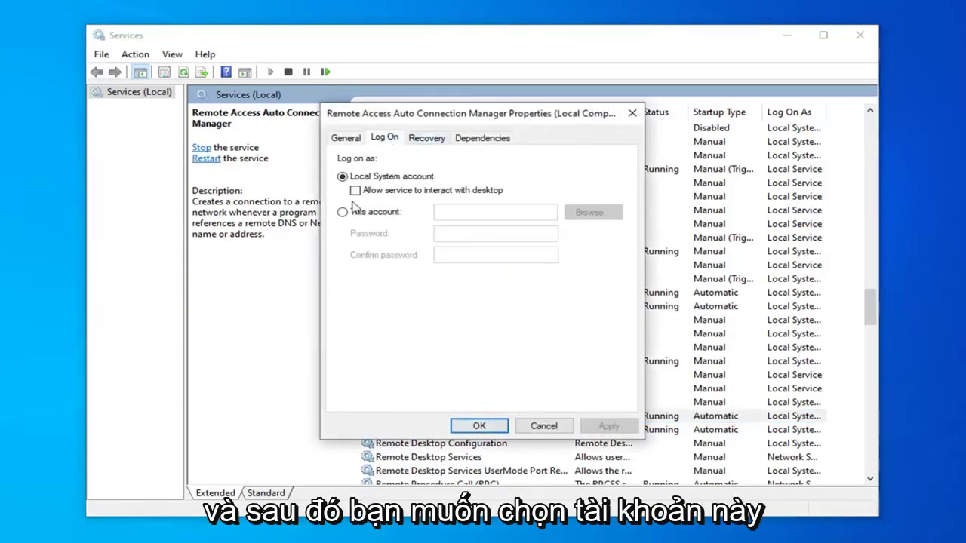
{"action": "left_click", "coordinate": [344, 214]}
{"action": "left_click", "coordinate": [343, 214]}
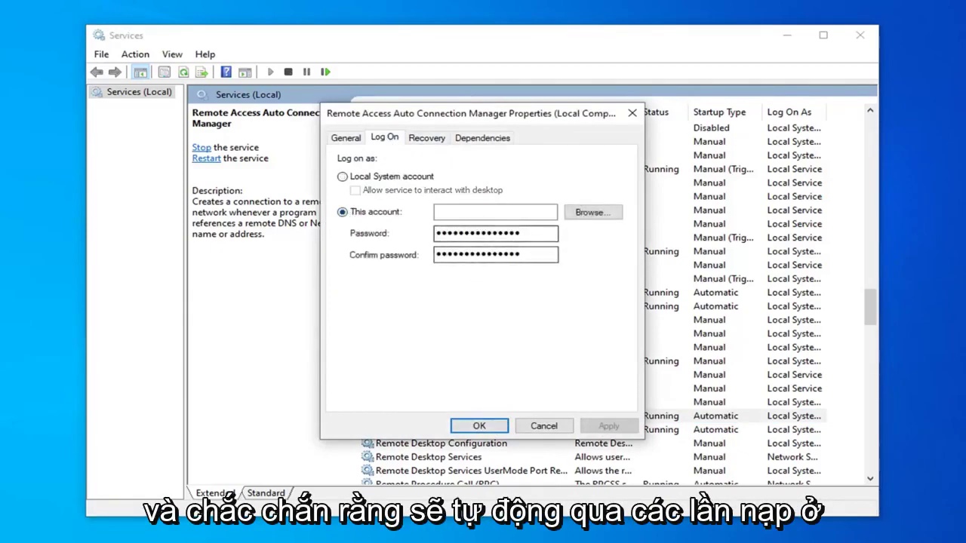
{"action": "left_click", "coordinate": [479, 425]}
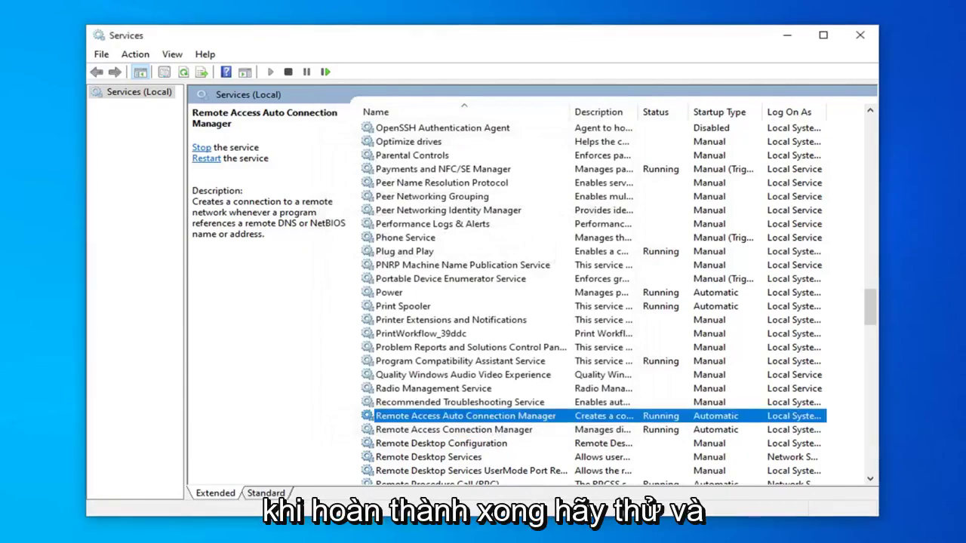
{"action": "left_click", "coordinate": [859, 35]}
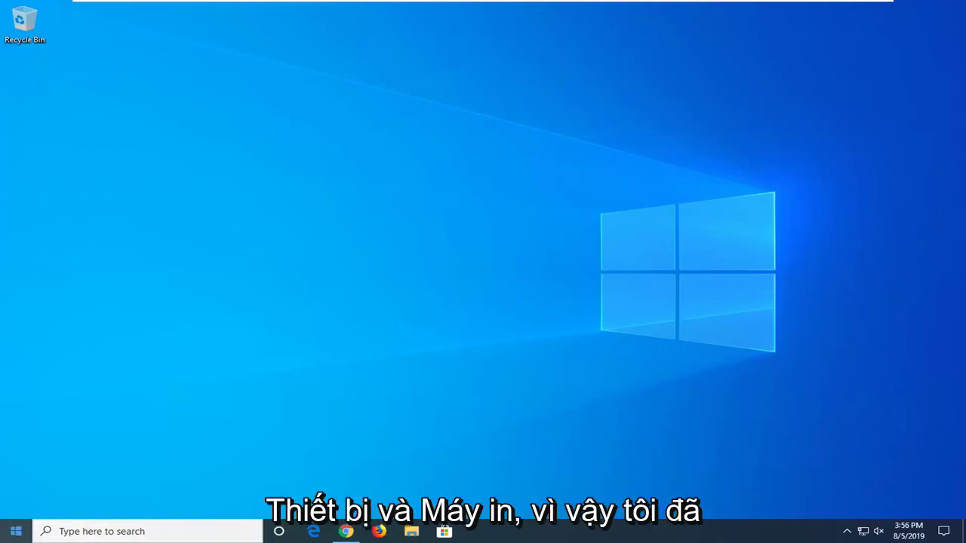
Search the Start menu for 'control panel', open it, and keep View by on Large icons.
{"action": "left_click", "coordinate": [7, 530]}
{"action": "type", "text": "device manage"}
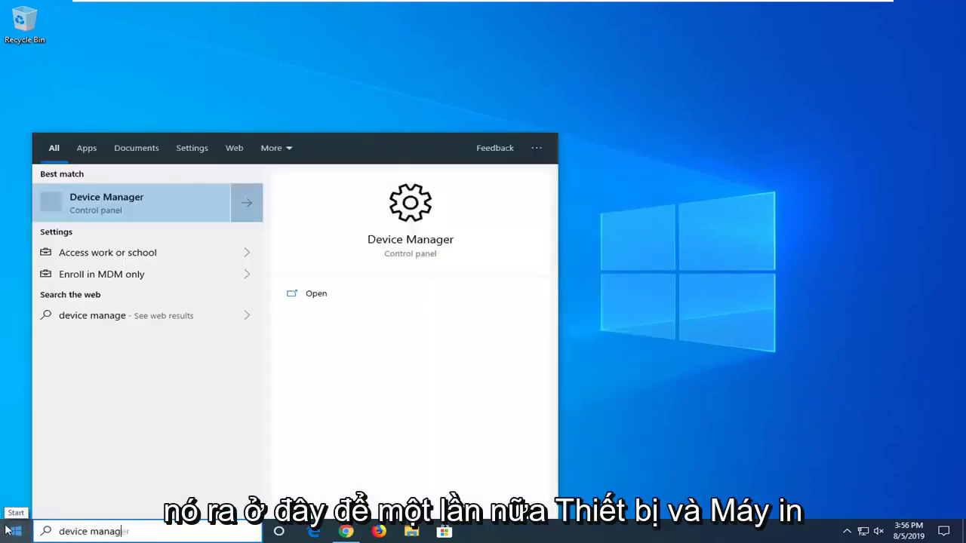
{"action": "key", "text": "BackSpace"}
{"action": "key", "text": "BackSpace"}
{"action": "key", "text": "BackSpace"}
{"action": "key", "text": "BackSpace"}
{"action": "key", "text": "BackSpace"}
{"action": "key", "text": "BackSpace"}
{"action": "type", "text": "and"}
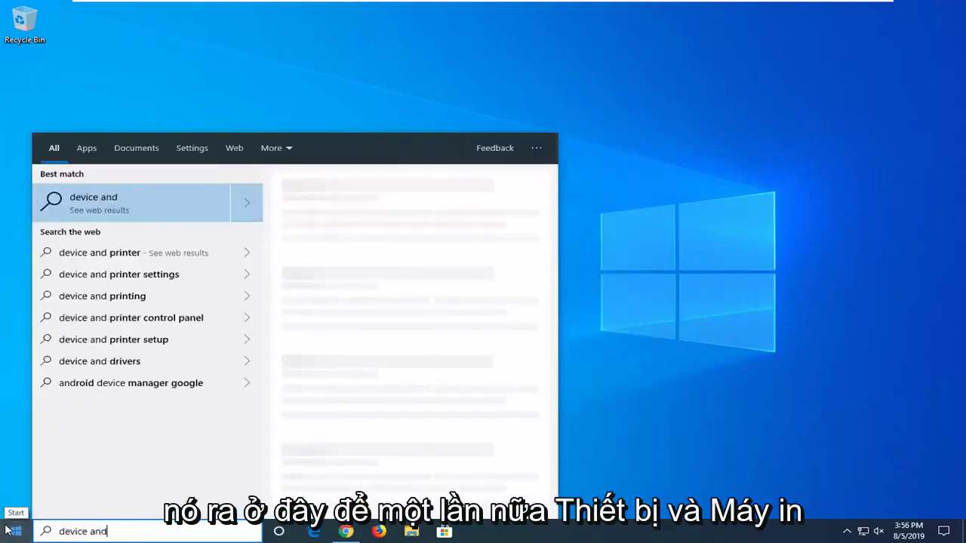
{"action": "key", "text": "BackSpace"}
{"action": "key", "text": "BackSpace"}
{"action": "key", "text": "BackSpace"}
{"action": "key", "text": "BackSpace"}
{"action": "type", "text": "s and printers"}
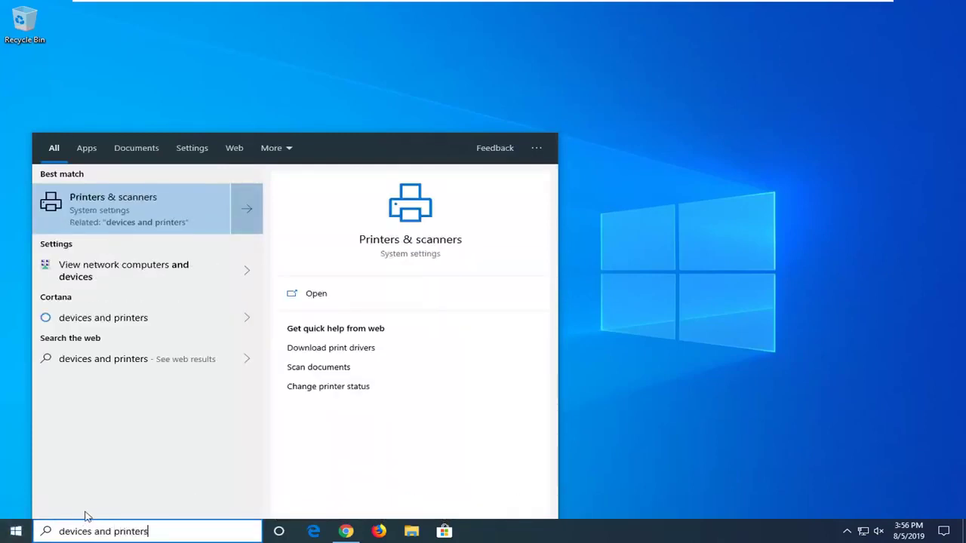
{"action": "key", "text": "ctrl+a"}
{"action": "key", "text": "BackSpace"}
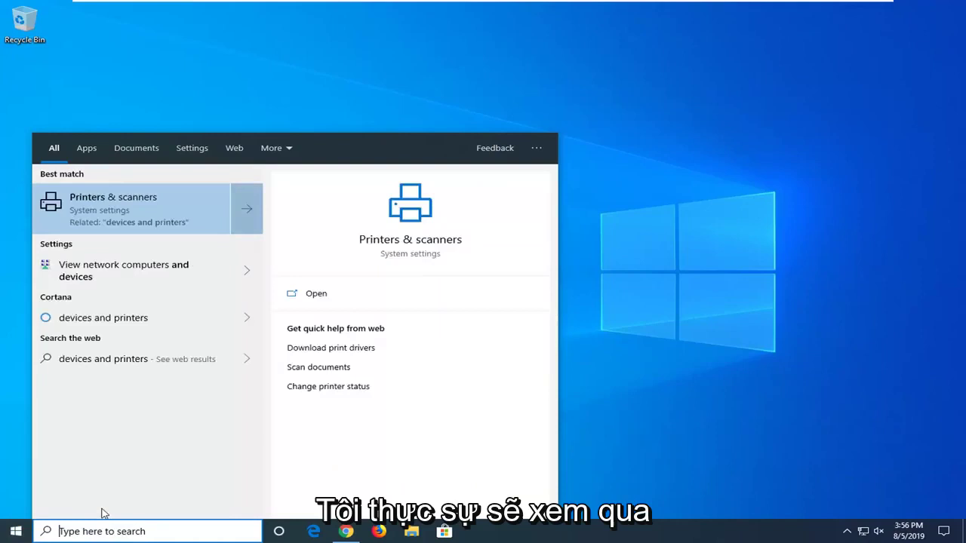
{"action": "type", "text": "control panel"}
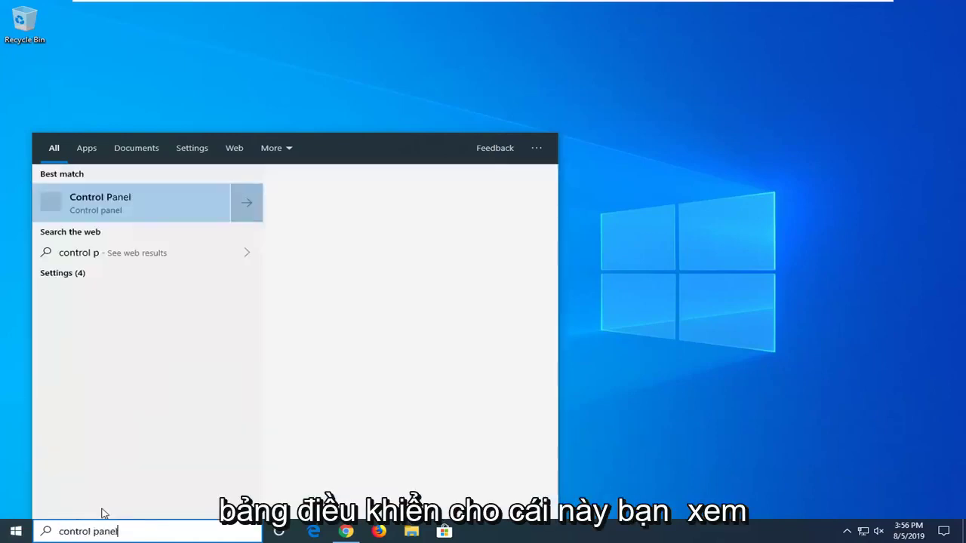
{"action": "left_click", "coordinate": [102, 202]}
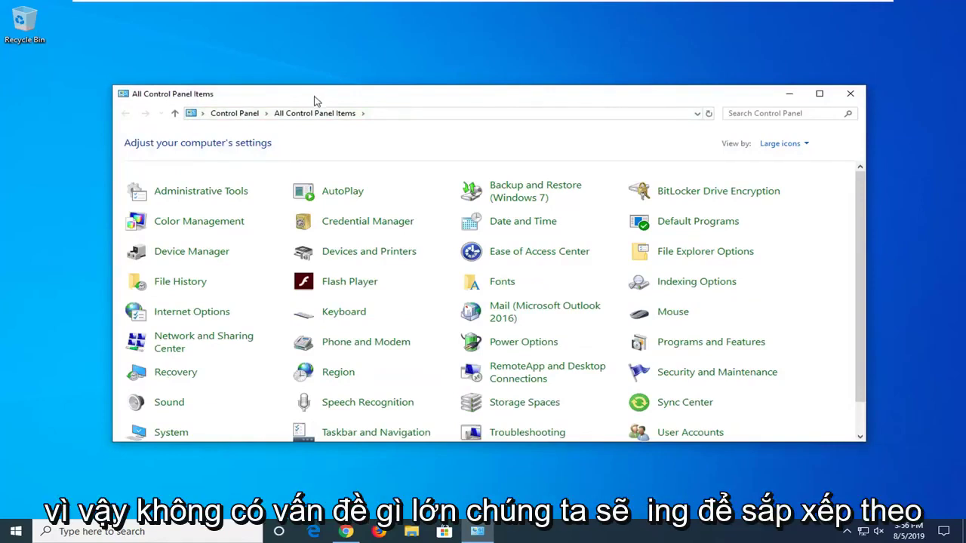
{"action": "left_click", "coordinate": [788, 143]}
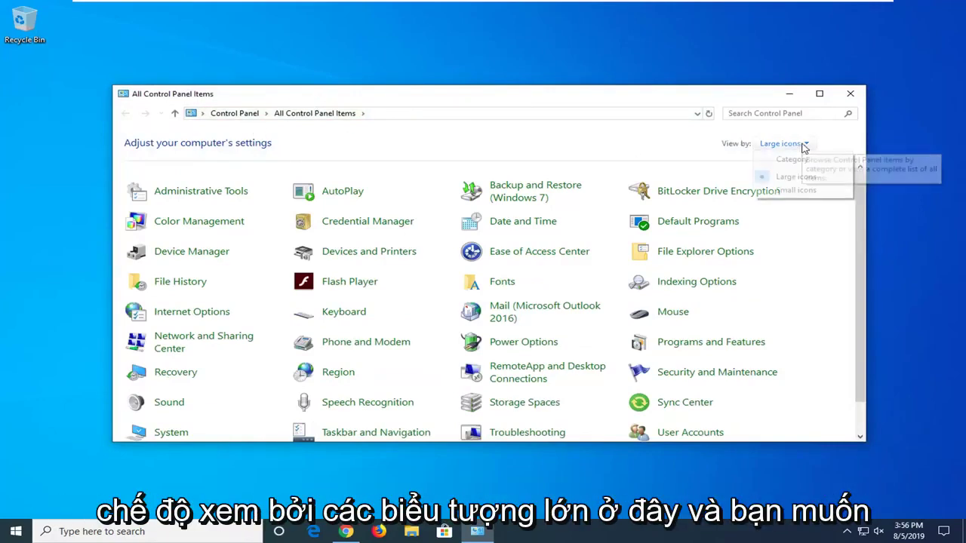
{"action": "left_click", "coordinate": [774, 178]}
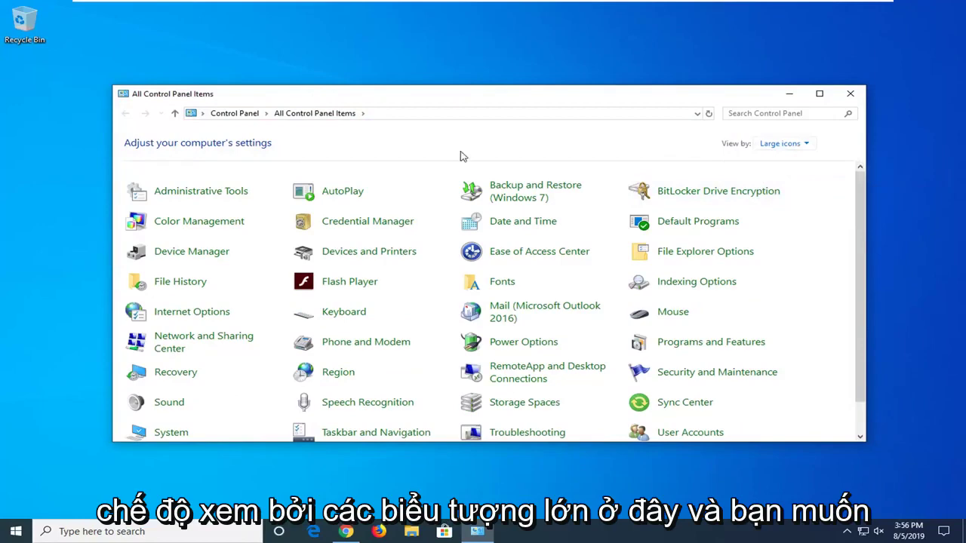
Open Devices and Printers and select the Send To OneNote 2016 printer.
{"action": "left_click", "coordinate": [356, 255]}
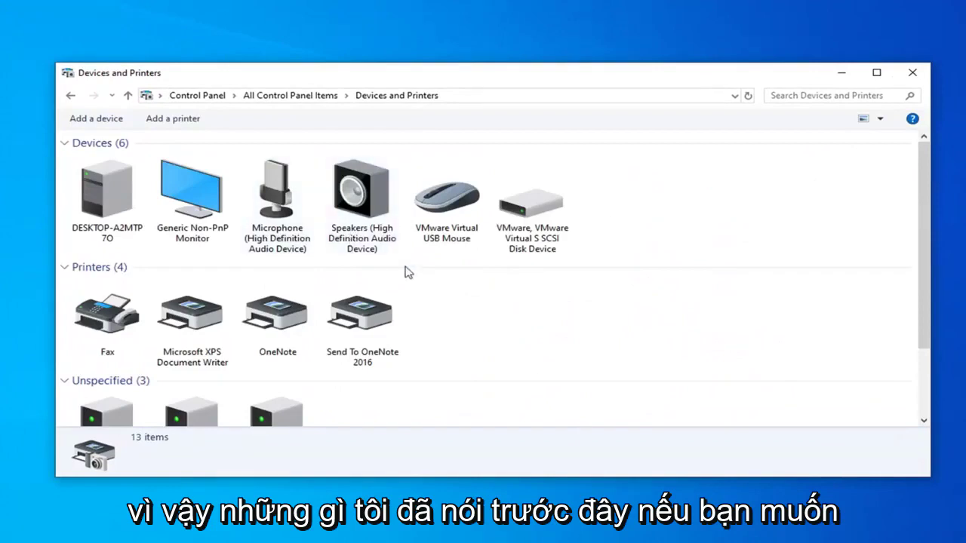
{"action": "scroll", "coordinate": [264, 280], "scroll_direction": "down", "scroll_amount": 2}
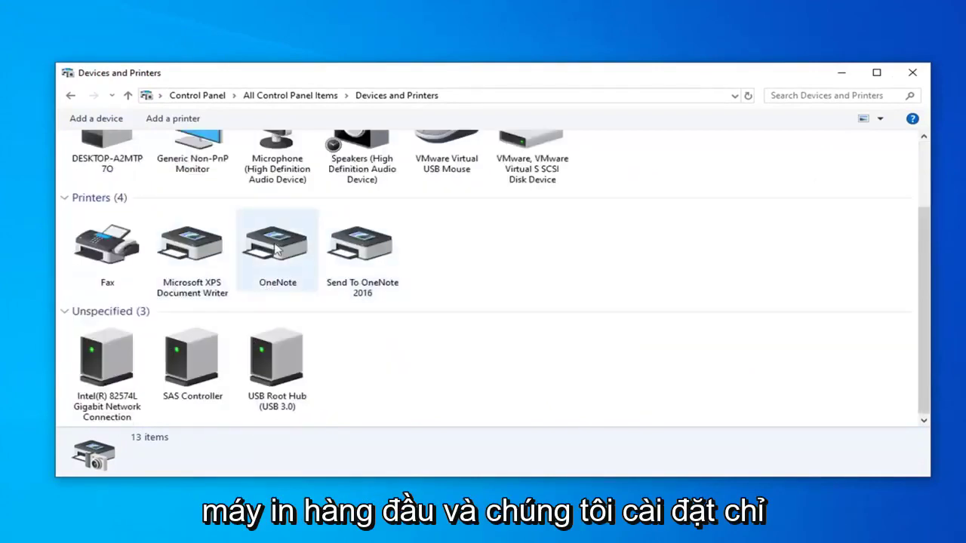
{"action": "left_click", "coordinate": [368, 254]}
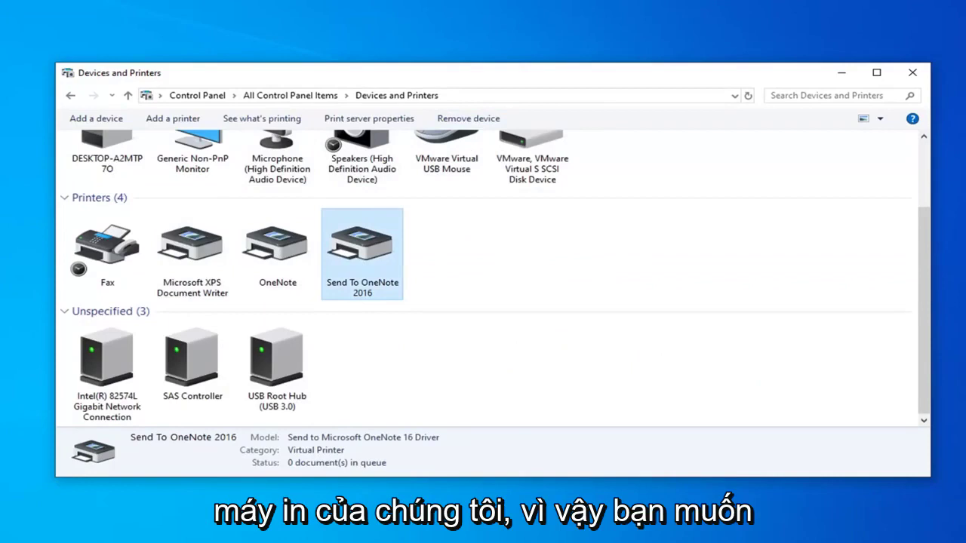
{"action": "right_click", "coordinate": [369, 246]}
{"action": "left_click", "coordinate": [425, 296]}
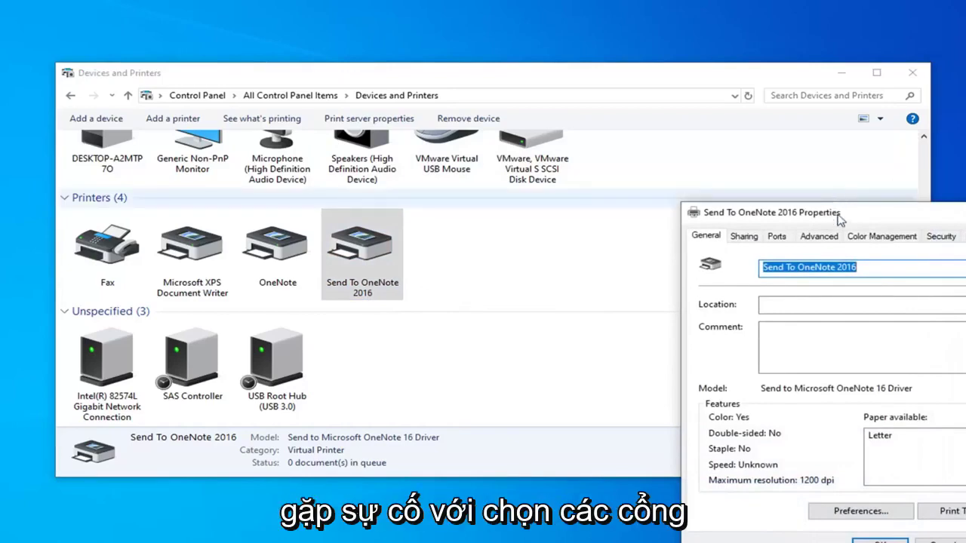
{"action": "left_click_drag", "start_coordinate": [836, 215], "coordinate": [464, 102]}
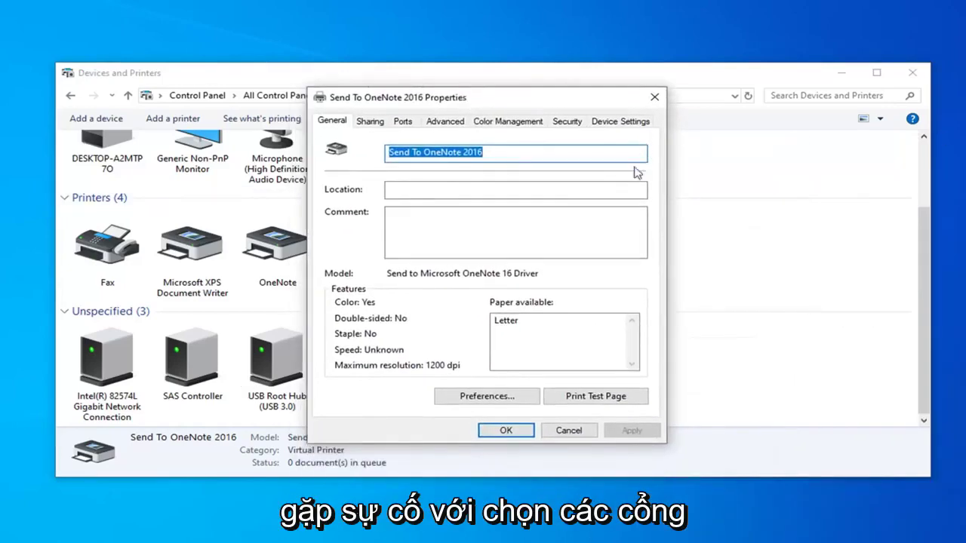
{"action": "left_click", "coordinate": [403, 122]}
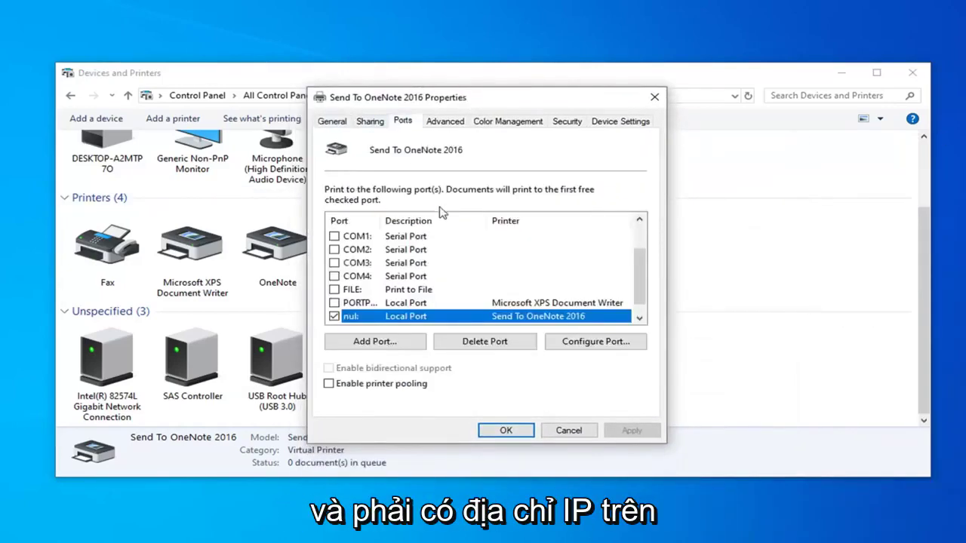
{"action": "scroll", "coordinate": [383, 300], "scroll_direction": "down", "scroll_amount": 1}
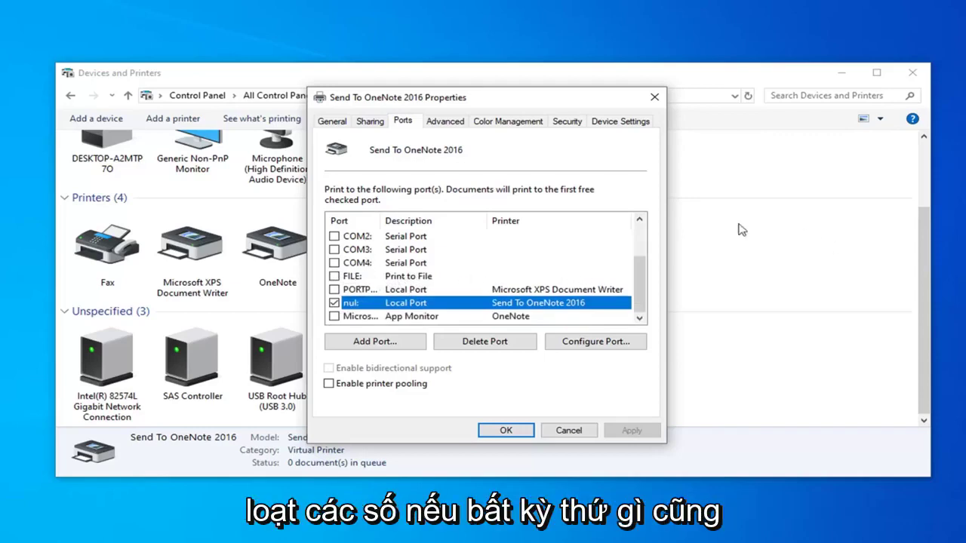
{"action": "scroll", "coordinate": [381, 295], "scroll_direction": "up", "scroll_amount": 2}
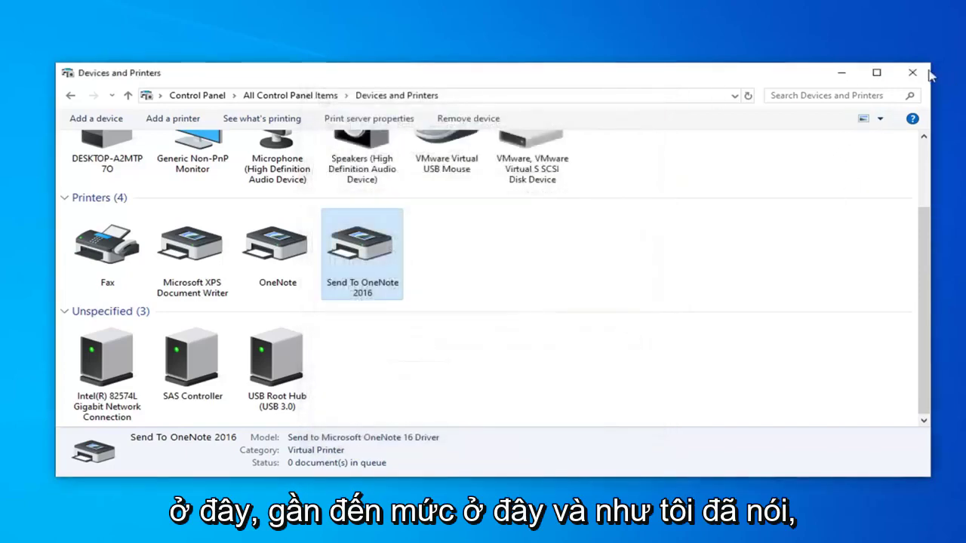
Close the Devices and Printers window.
{"action": "left_click", "coordinate": [912, 73]}
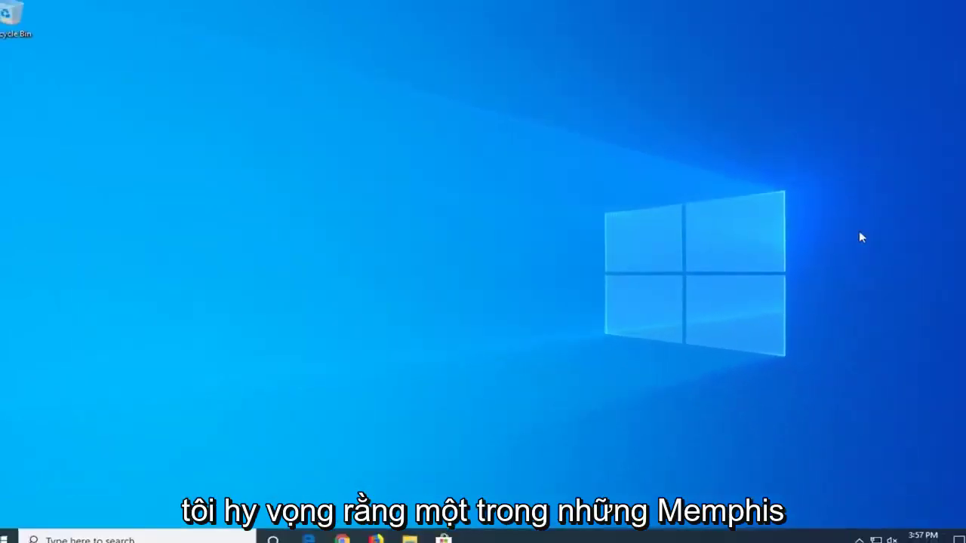